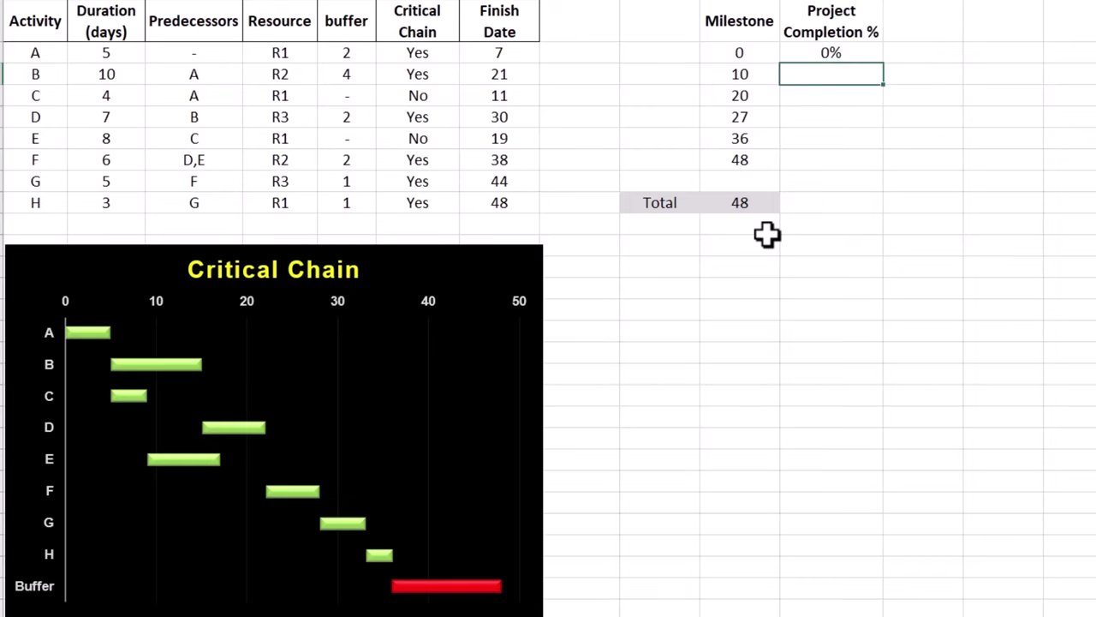
Step: Fill K4:K8 with =J4/$J$10, each milestone's Project Completion % against the 48 total
{"action": "type", "text": "="}
{"action": "left_click", "coordinate": [741, 75]}
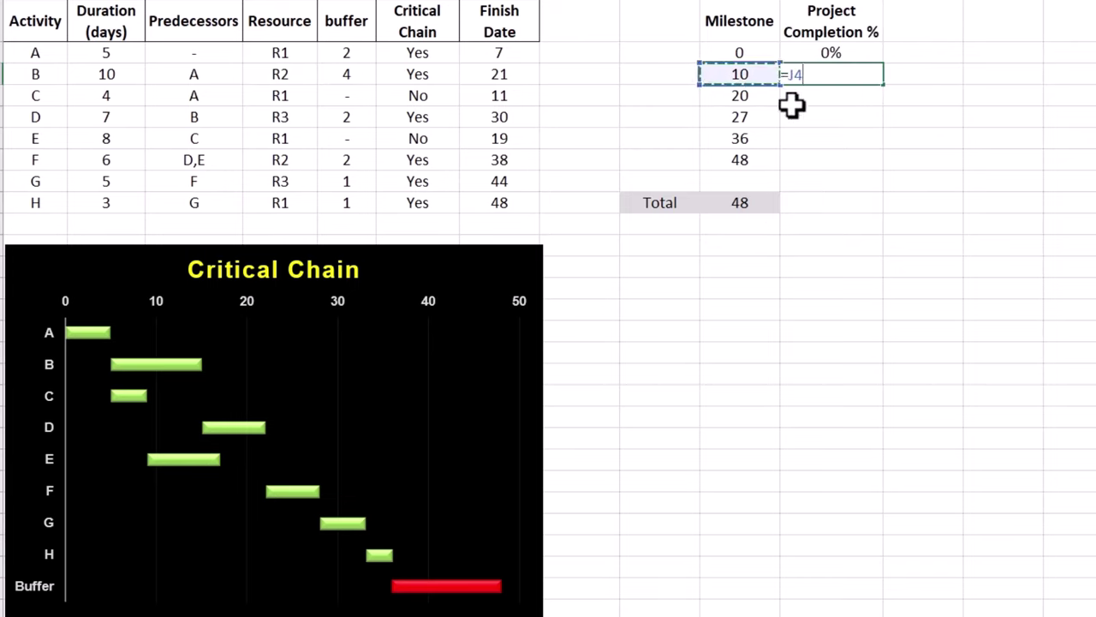
{"action": "type", "text": "/"}
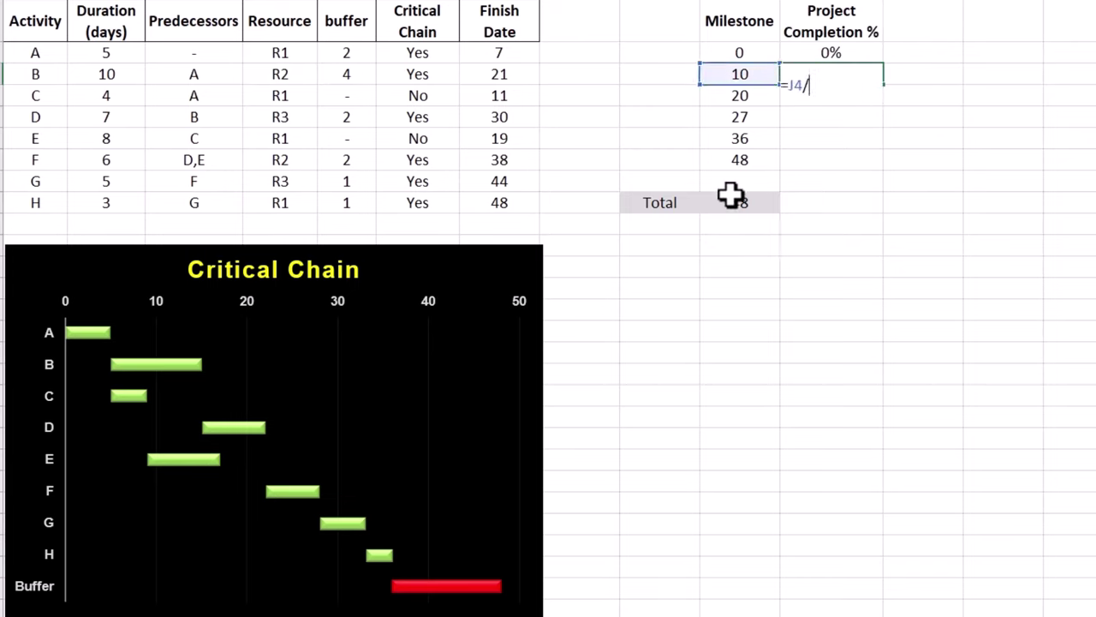
{"action": "left_click", "coordinate": [731, 197]}
{"action": "key", "text": "F4"}
{"action": "key", "text": "Return"}
{"action": "left_click", "coordinate": [848, 77]}
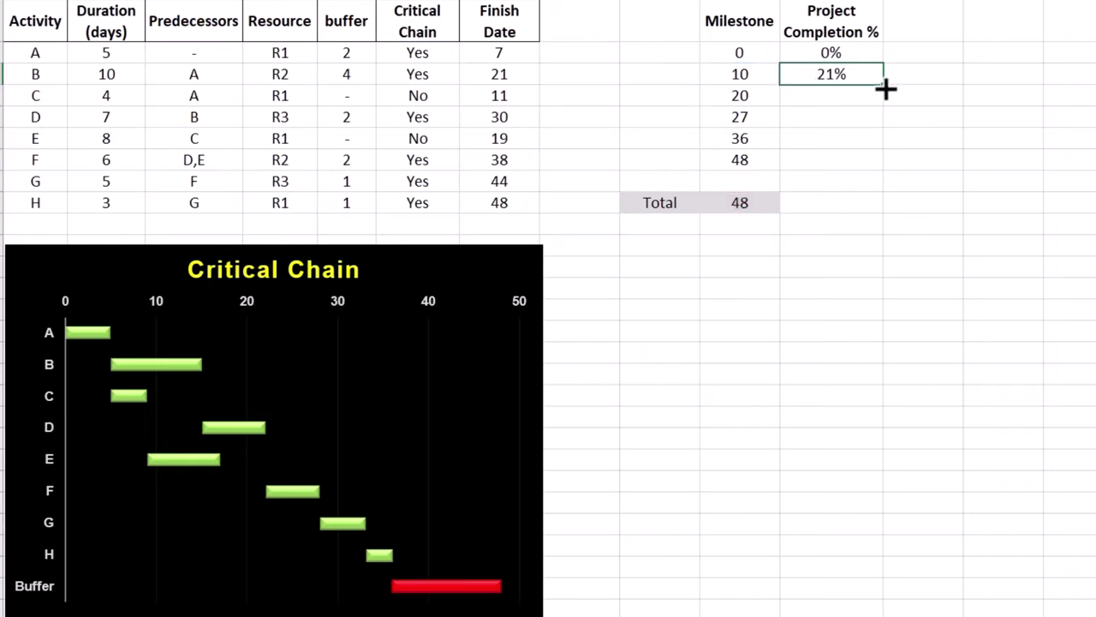
{"action": "left_click_drag", "start_coordinate": [886, 87], "coordinate": [881, 170]}
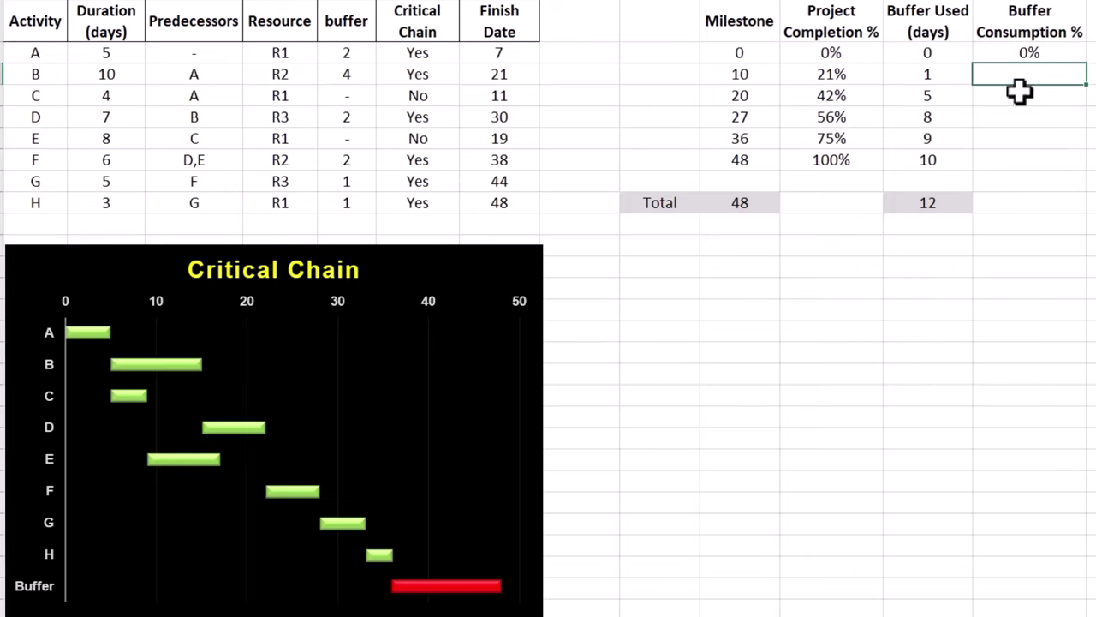
Step: Fill M4:M8 with =L4/$L$10, giving Buffer Consumption % of 0%, 8%, 42%, 67%, 75% and 83%
{"action": "type", "text": "="}
{"action": "left_click", "coordinate": [956, 77]}
{"action": "type", "text": "/"}
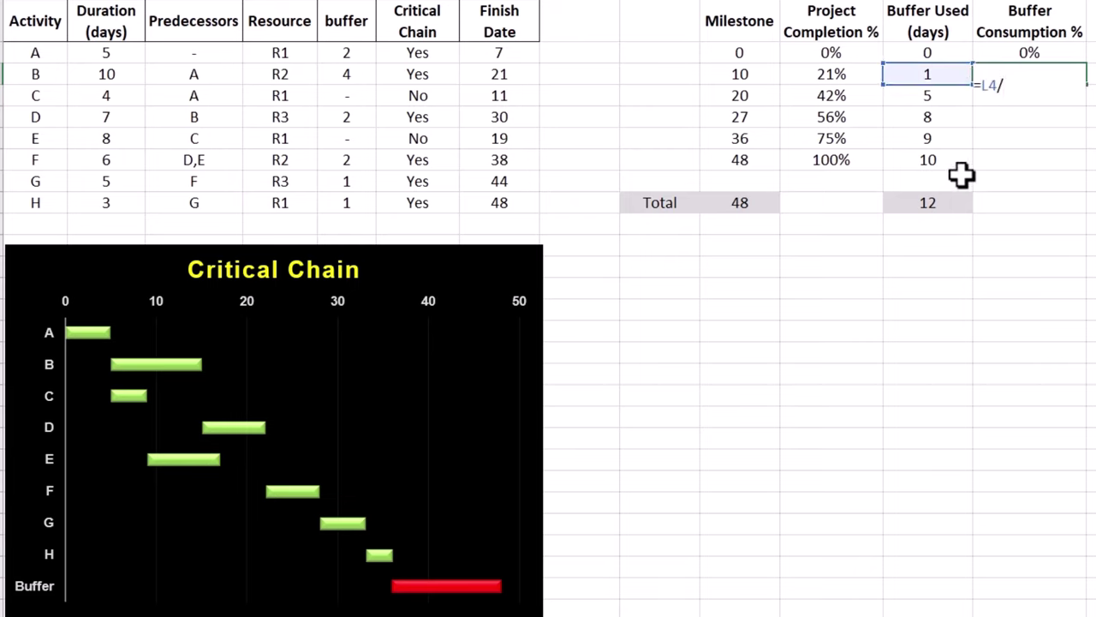
{"action": "left_click", "coordinate": [957, 199]}
{"action": "key", "text": "F4"}
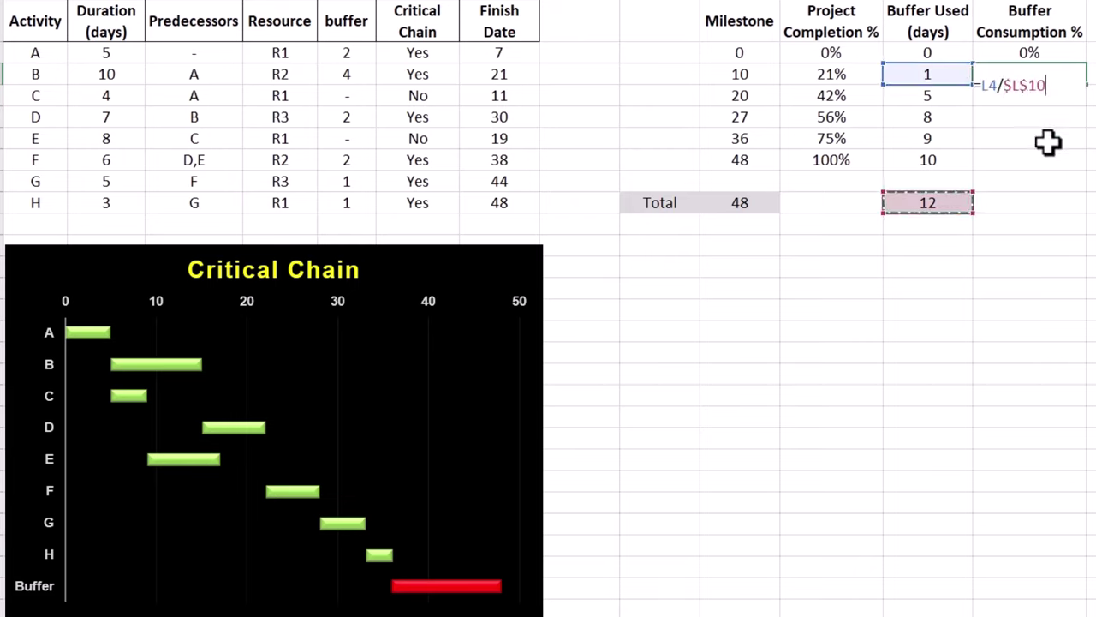
{"action": "key", "text": "Return"}
{"action": "key", "text": "Up"}
{"action": "left_click_drag", "start_coordinate": [1086, 83], "coordinate": [1078, 165]}
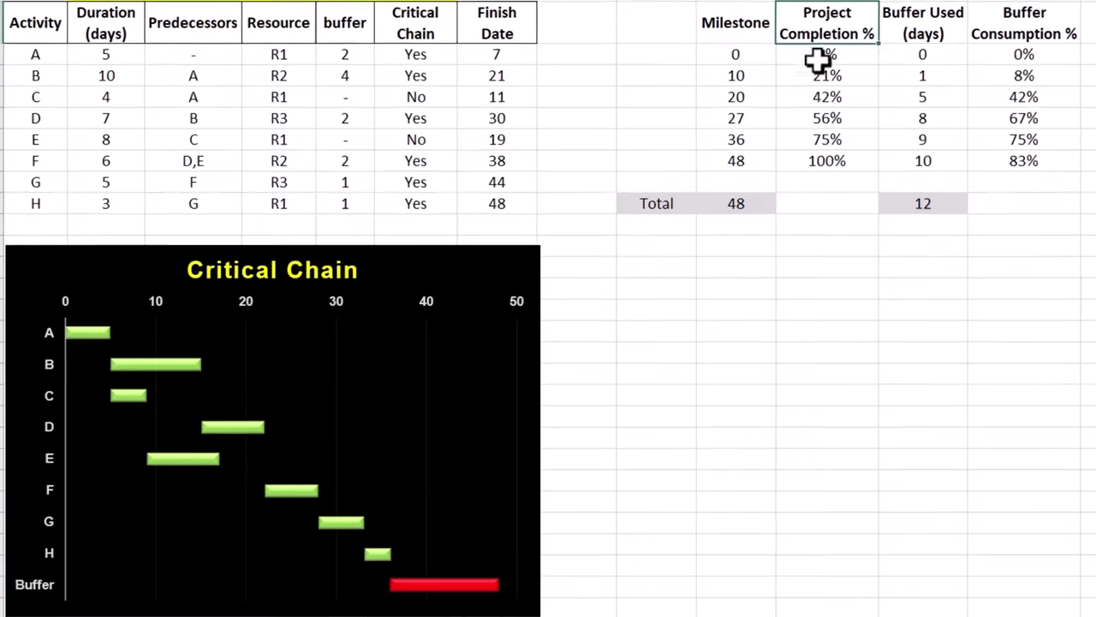
Step: Chart the Project Completion % and Buffer Consumption % columns as a Scatter with Straight Lines and Markers
{"action": "left_click_drag", "start_coordinate": [826, 54], "coordinate": [827, 160]}
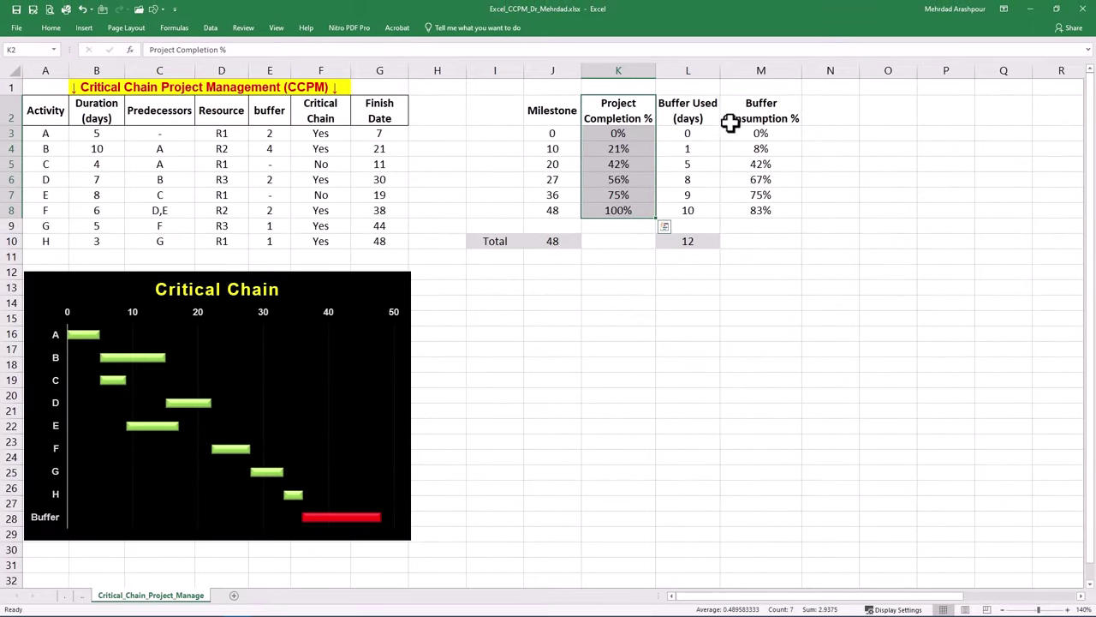
{"action": "left_click_drag", "start_coordinate": [734, 115], "coordinate": [755, 208]}
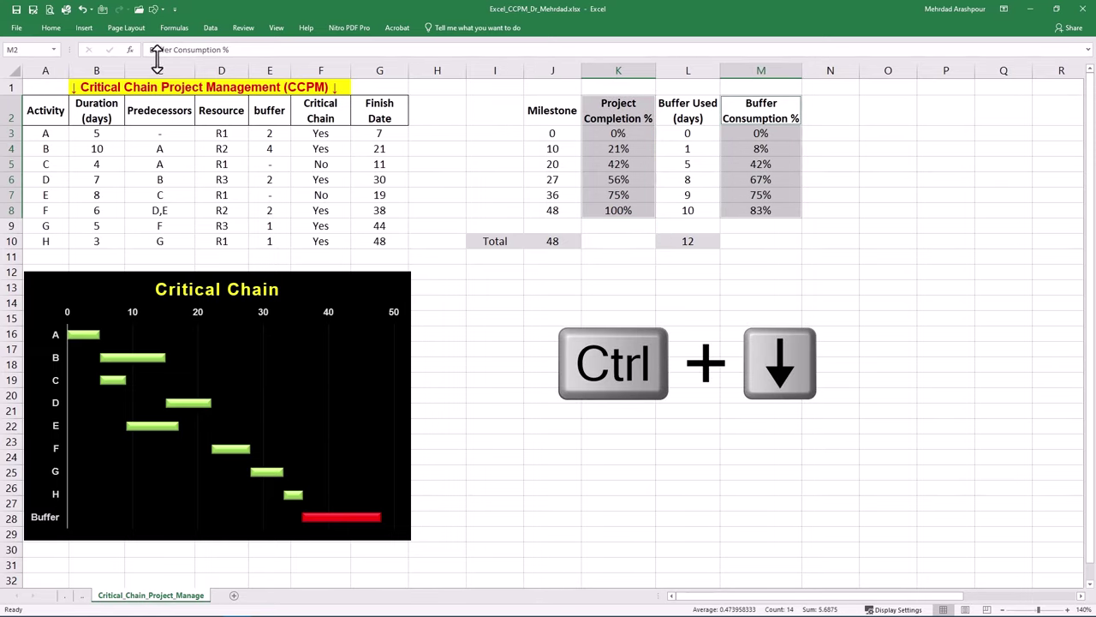
{"action": "left_click", "coordinate": [84, 28]}
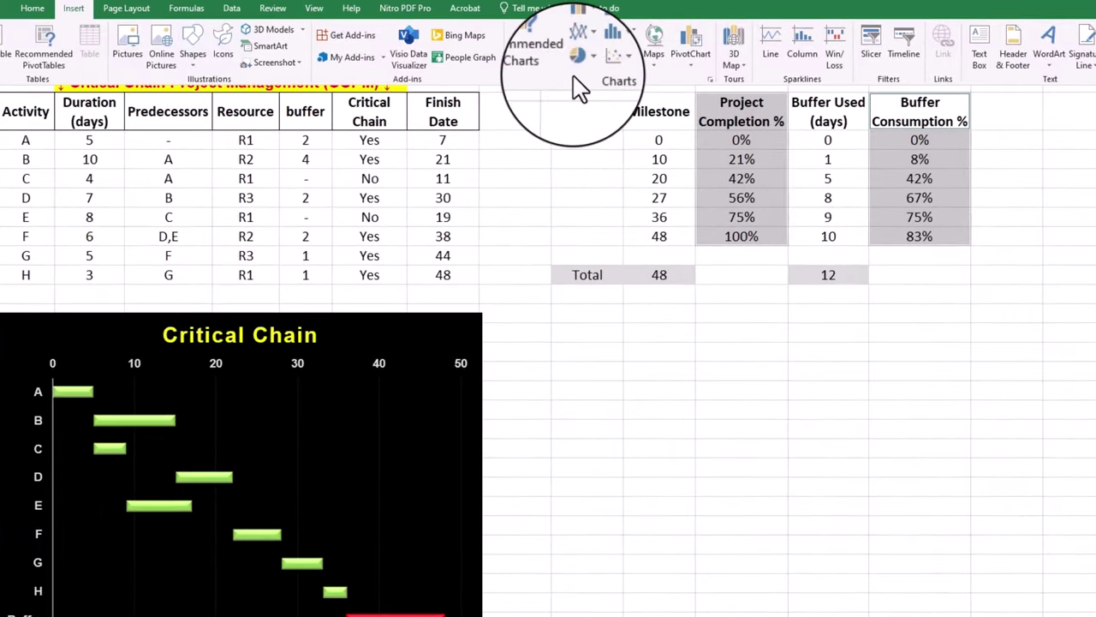
{"action": "left_click", "coordinate": [603, 61]}
{"action": "left_click", "coordinate": [613, 147]}
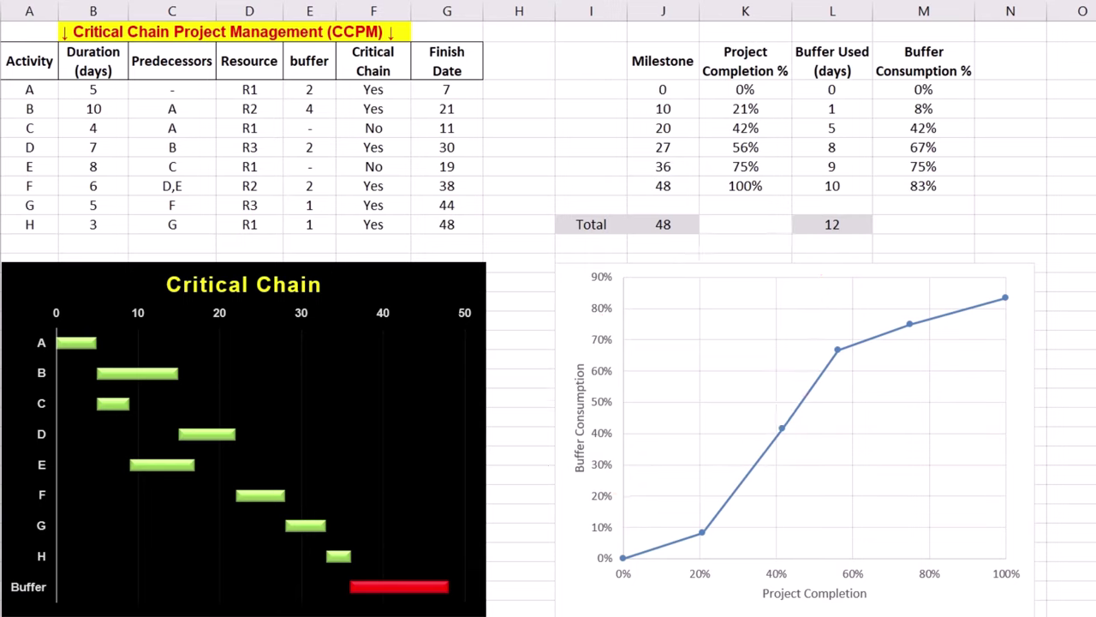
Step: Give the chart area a linear gradient fill running diagonally from the top-left
{"action": "right_click", "coordinate": [1026, 604]}
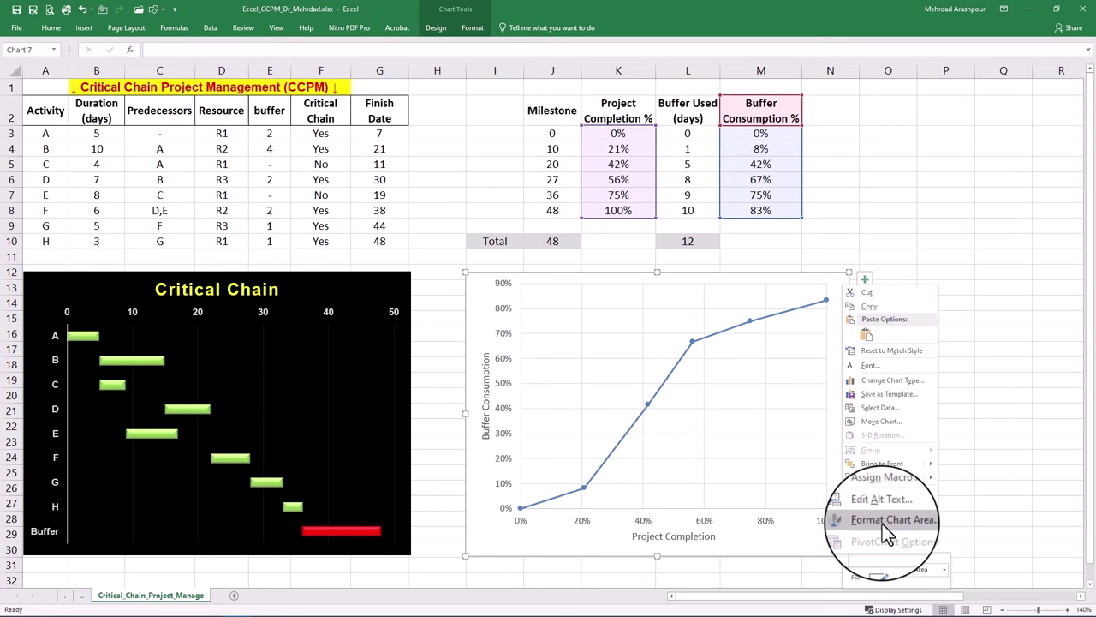
{"action": "left_click", "coordinate": [1075, 578]}
{"action": "left_click", "coordinate": [955, 142]}
{"action": "left_click", "coordinate": [973, 183]}
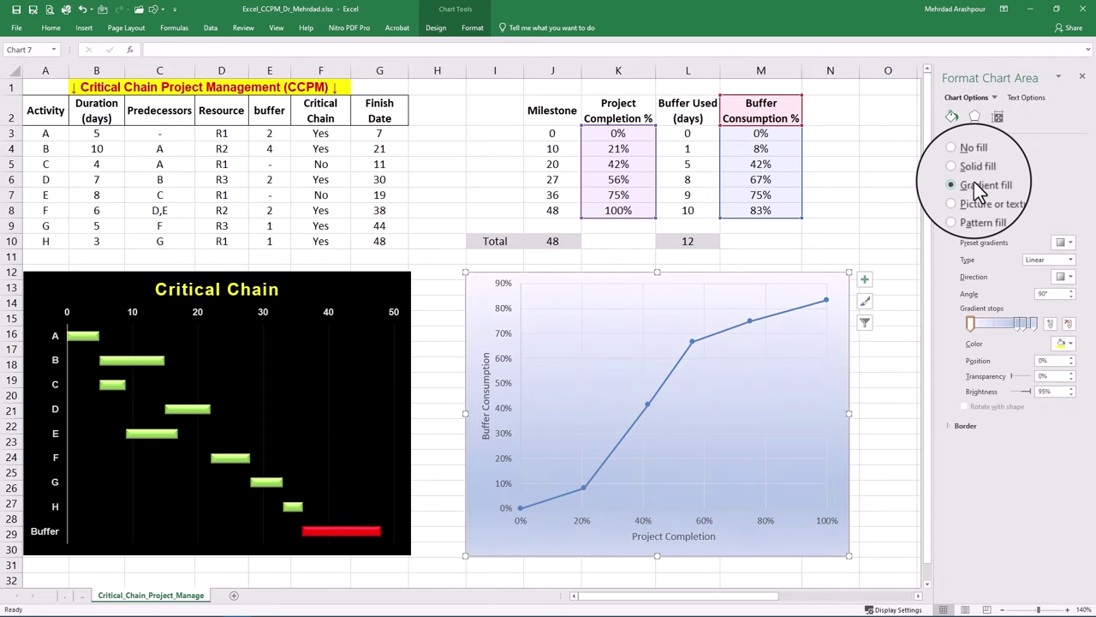
{"action": "left_click", "coordinate": [1041, 257]}
{"action": "left_click", "coordinate": [1032, 272]}
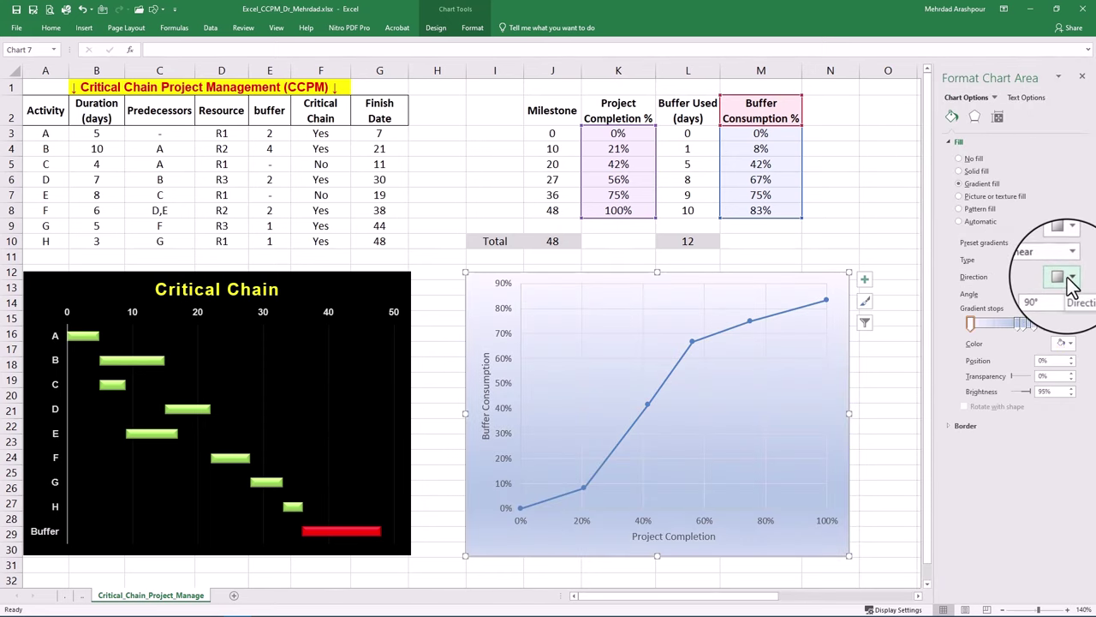
{"action": "left_click", "coordinate": [1072, 279]}
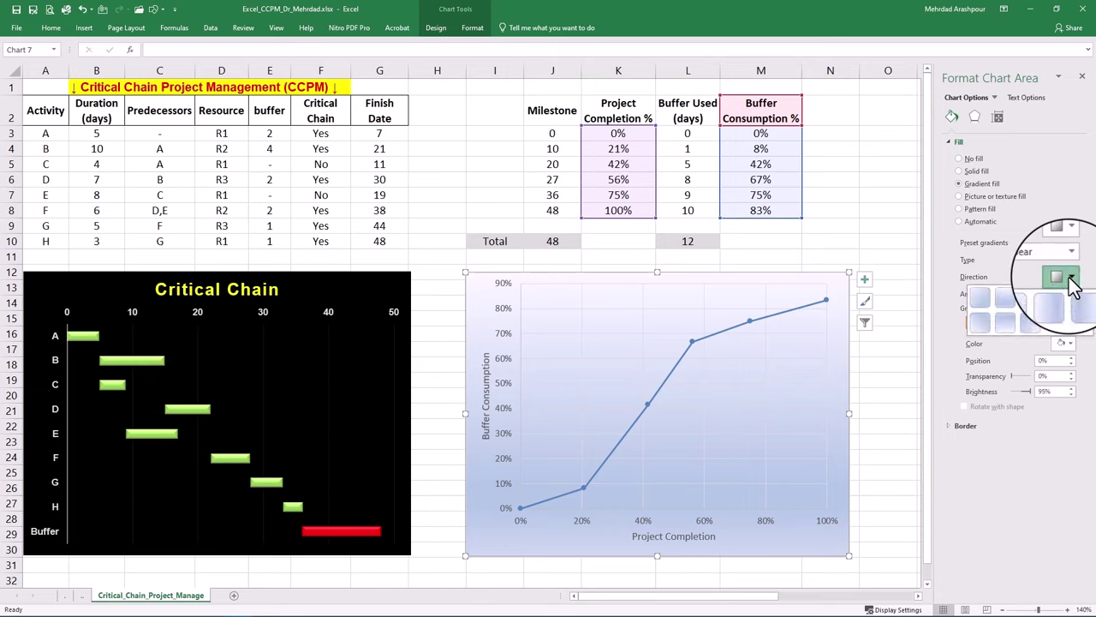
{"action": "left_click", "coordinate": [1035, 329]}
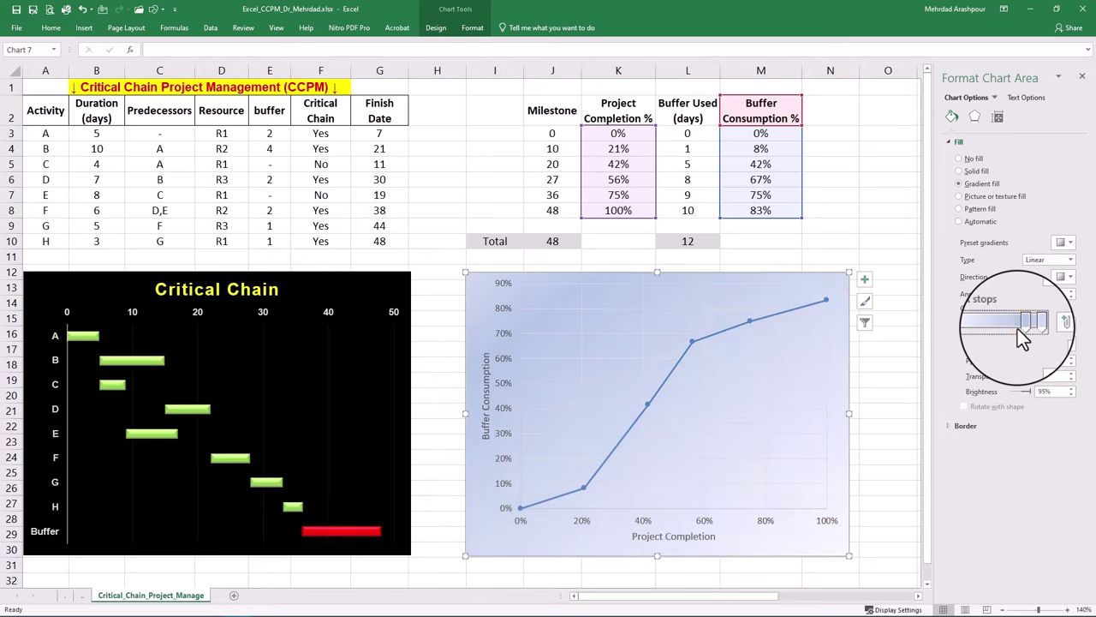
Step: Colour a gradient stop orange and set its position to 10
{"action": "left_click", "coordinate": [1022, 326]}
{"action": "left_click", "coordinate": [1065, 342]}
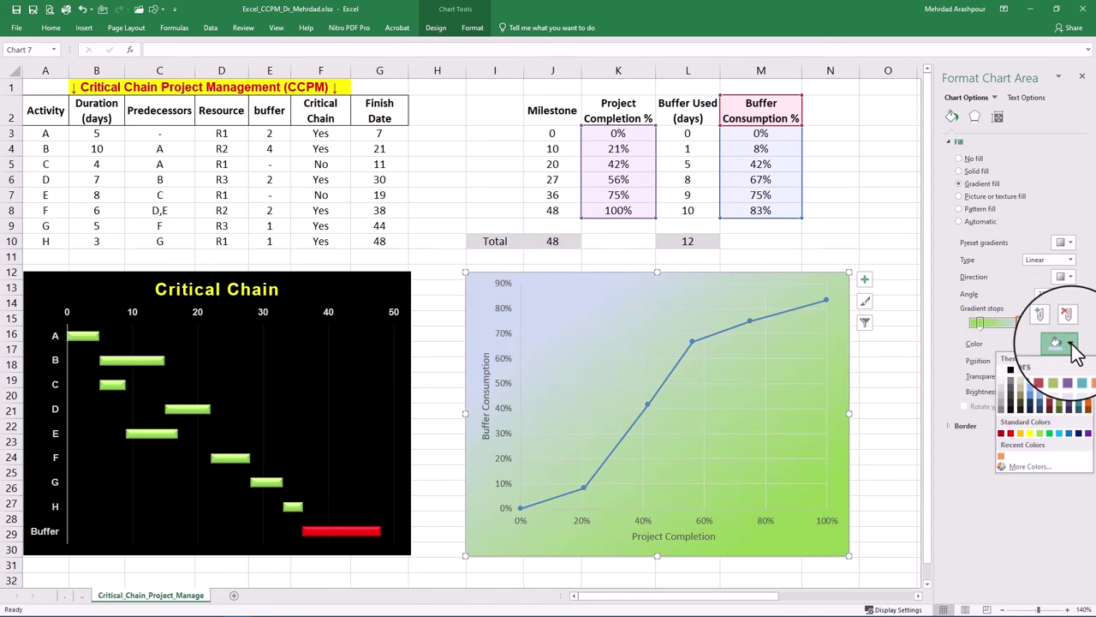
{"action": "left_click", "coordinate": [1020, 433]}
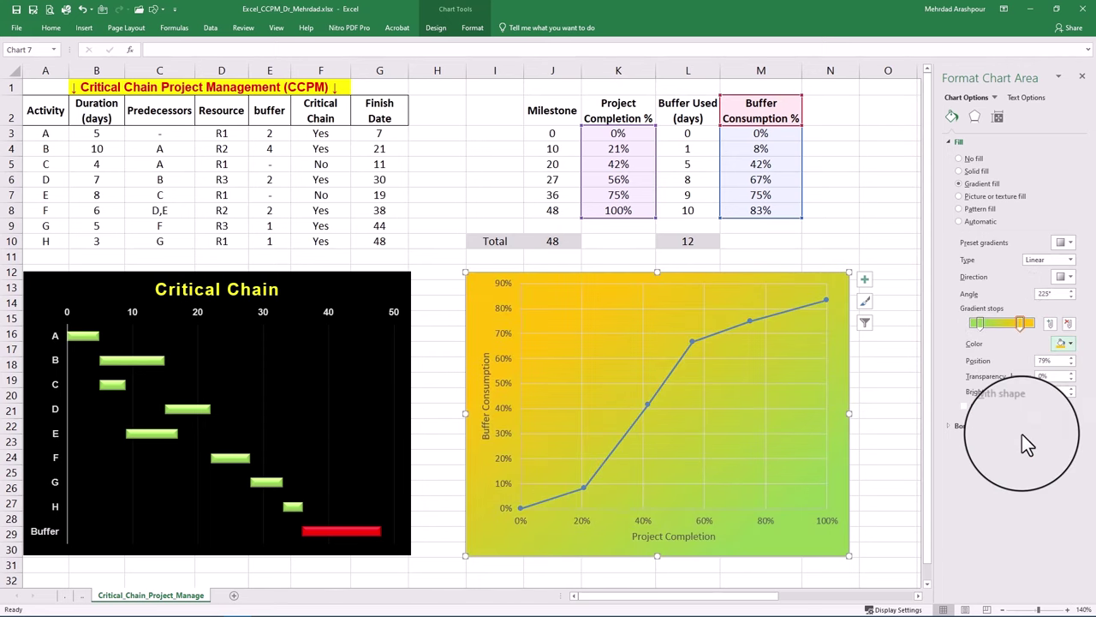
{"action": "double_click", "coordinate": [1041, 361]}
{"action": "type", "text": "10"}
{"action": "key", "text": "Return"}
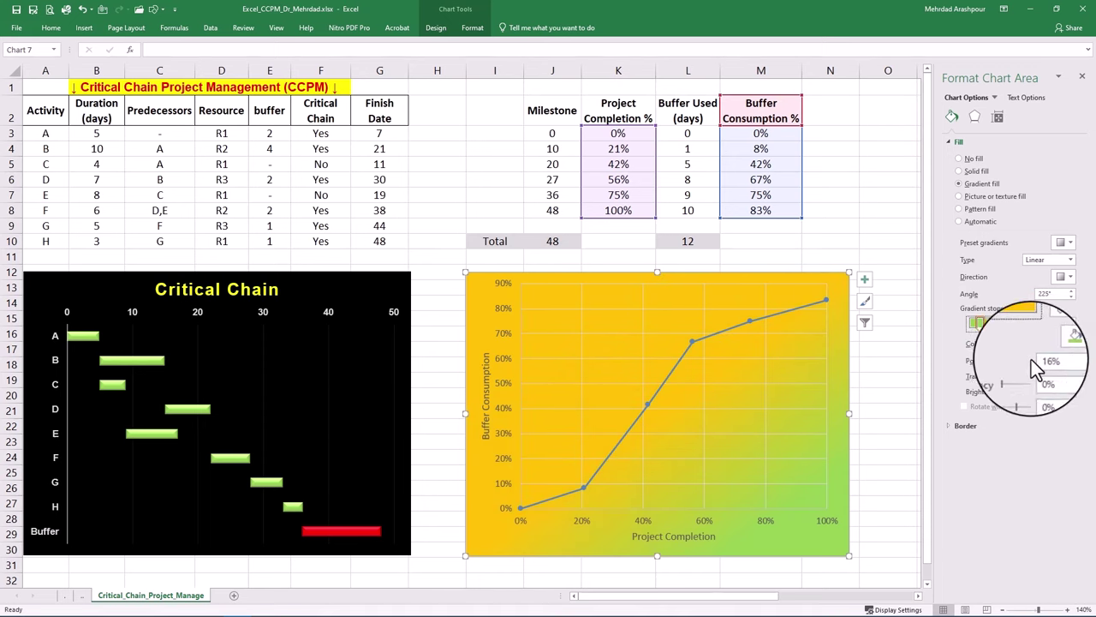